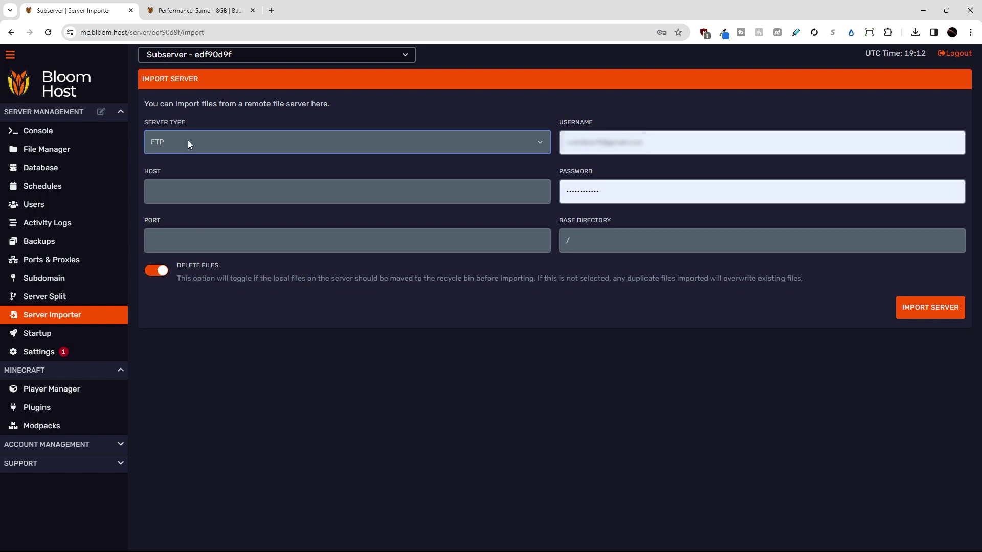
Step: Set the import server type to SFTP and the host to hawke.bloom.host
left_click(170, 142)
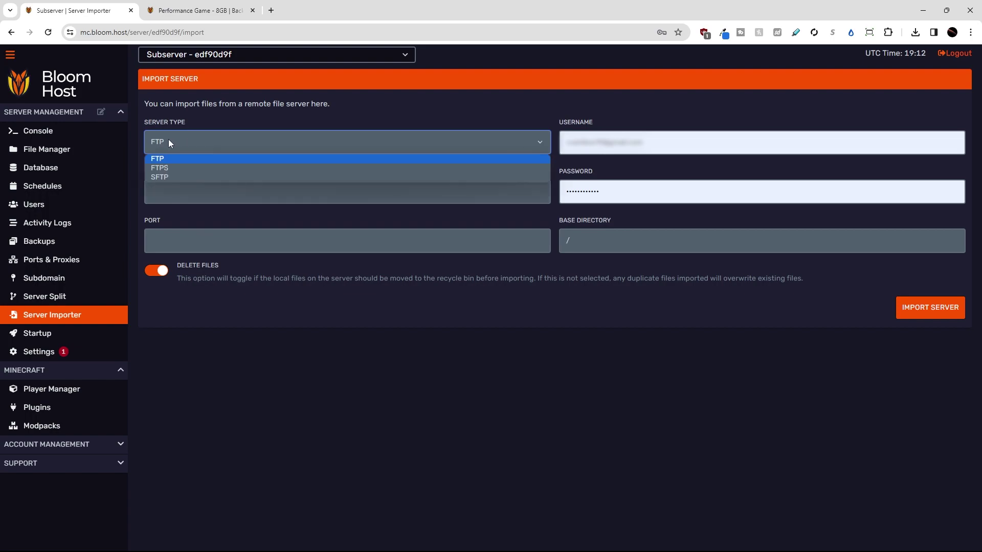
left_click(159, 177)
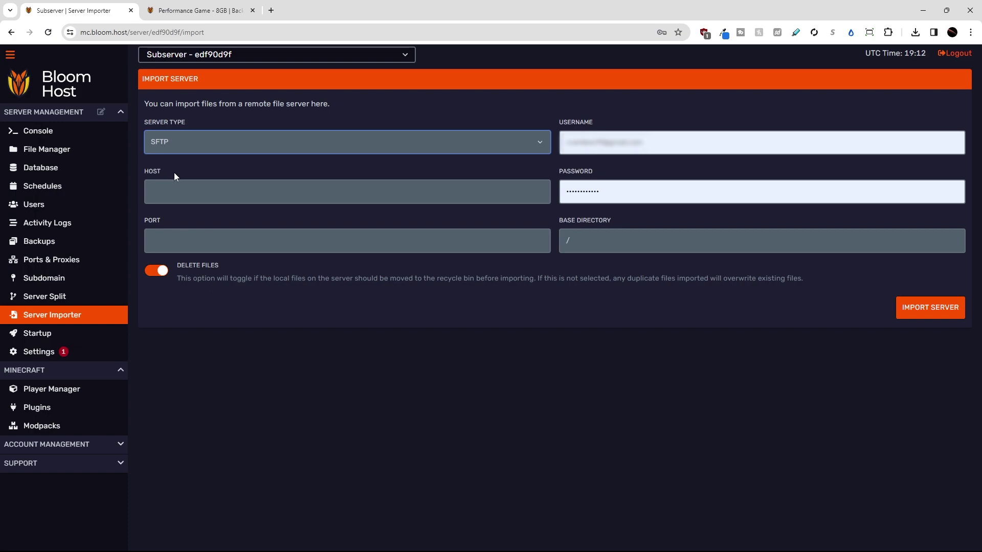
left_click(188, 189)
key("Escape")
left_click(373, 194)
type("hawke.bloom.host")
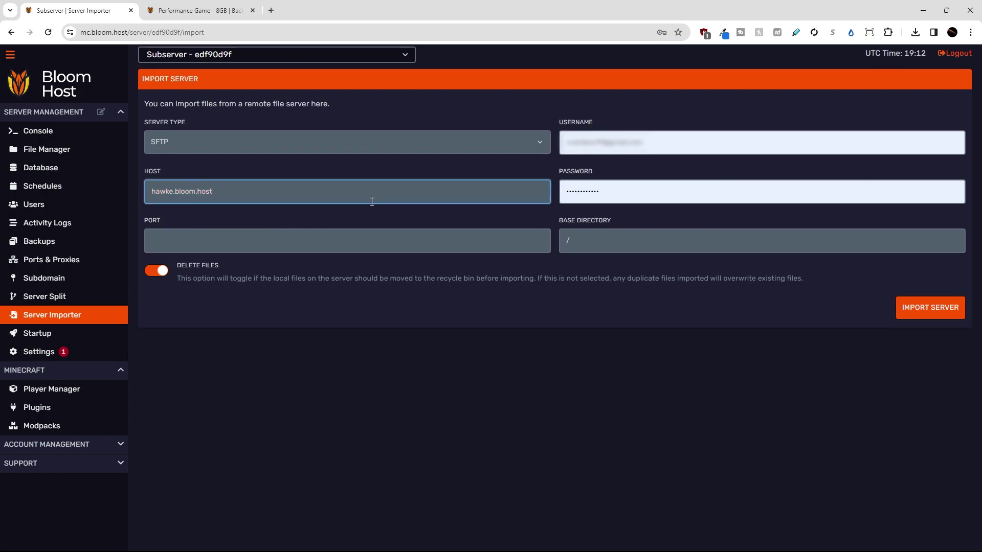
Step: Enter port 2022, autofill the saved username and password, and keep base directory /
left_click(346, 240)
type("2022")
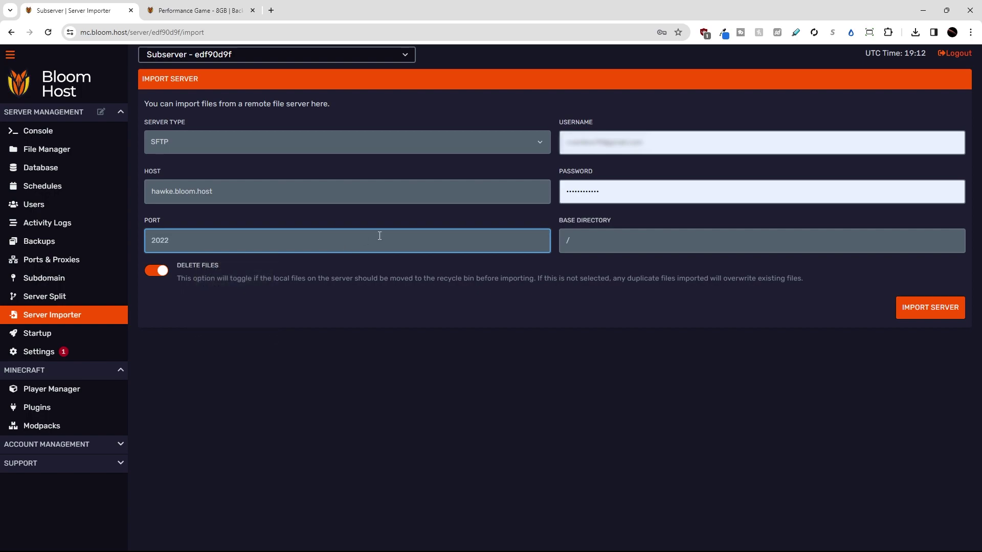
left_click(567, 143)
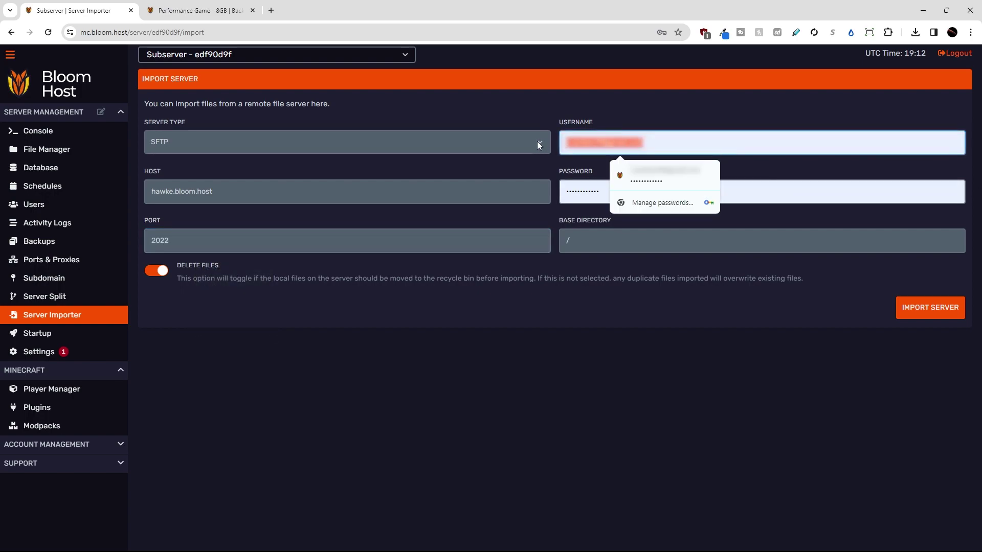
left_click(589, 116)
left_click(577, 191)
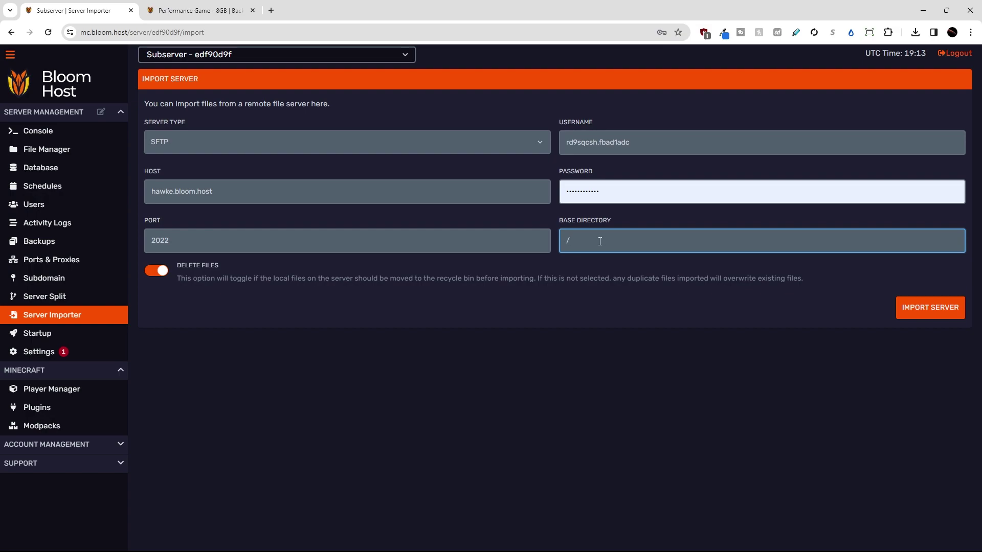
type("plugins/")
key("BackSpace")
key("BackSpace")
key("BackSpace")
key("BackSpace")
key("BackSpace")
key("BackSpace")
key("BackSpace")
key("BackSpace")
left_click(470, 339)
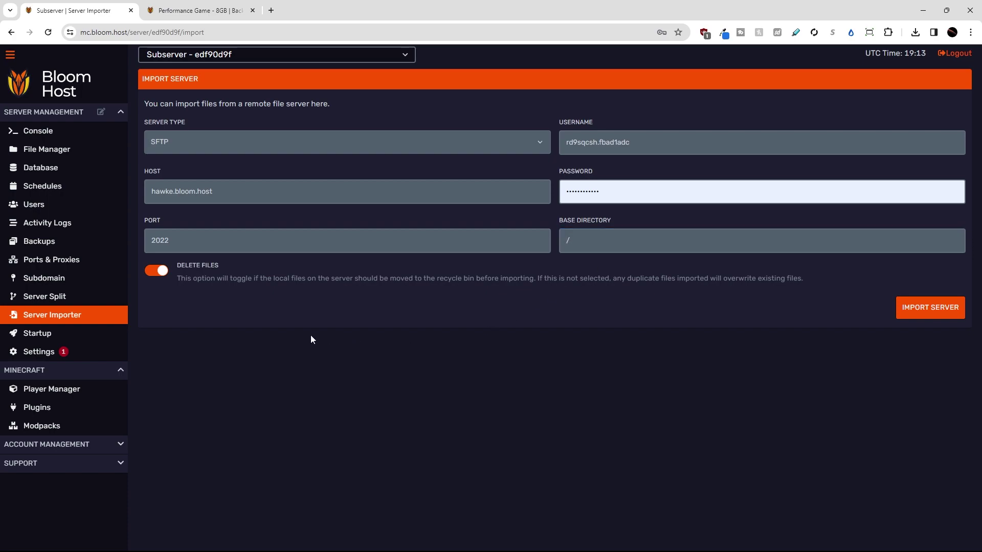
left_click(154, 273)
left_click(158, 275)
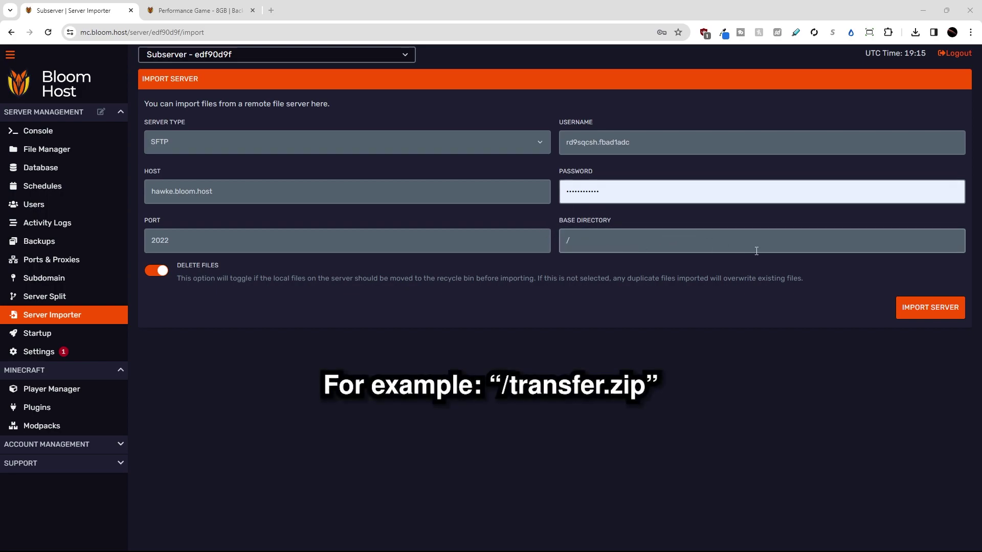
Step: Run Import Server with file overwriting, decline saving the password, and check the log shows Import completed
left_click(931, 310)
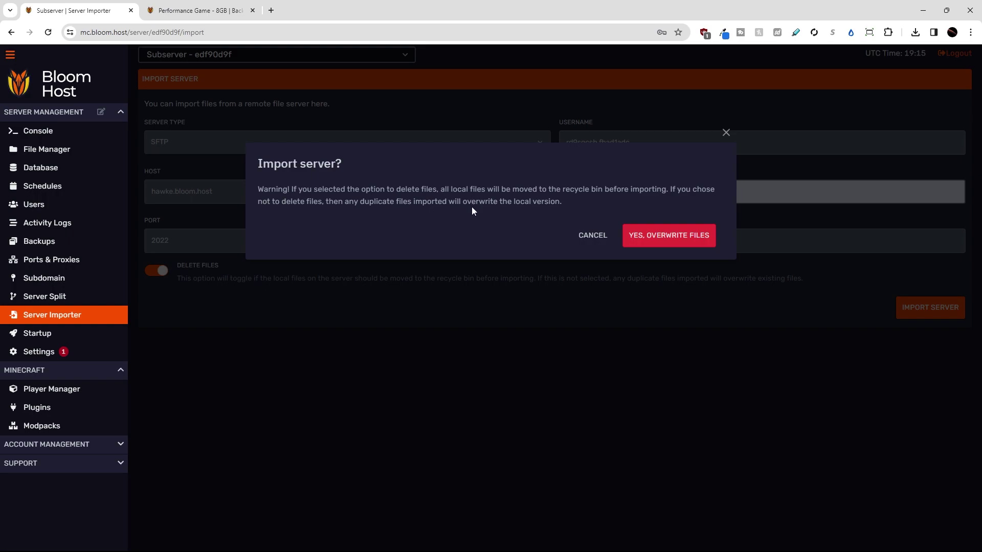
left_click(667, 236)
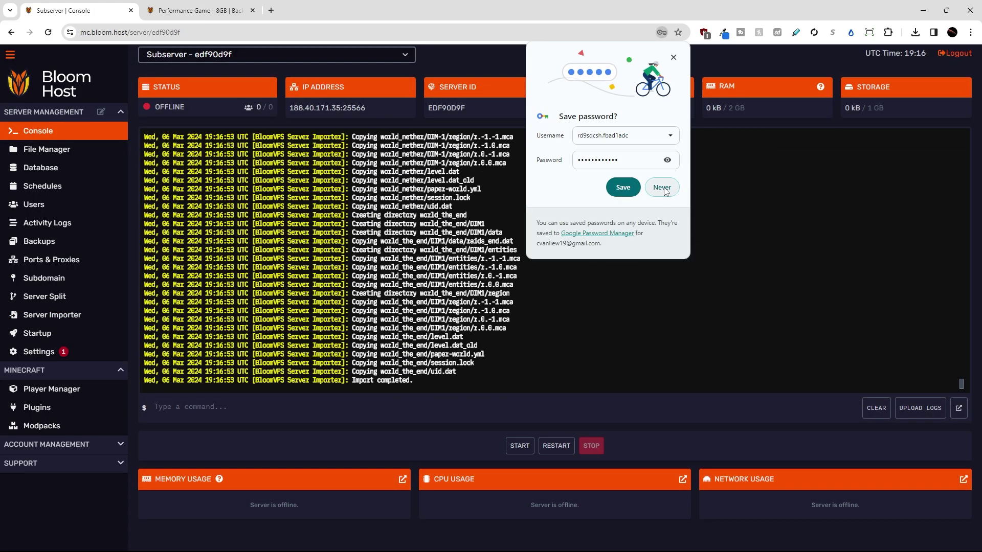
left_click(664, 189)
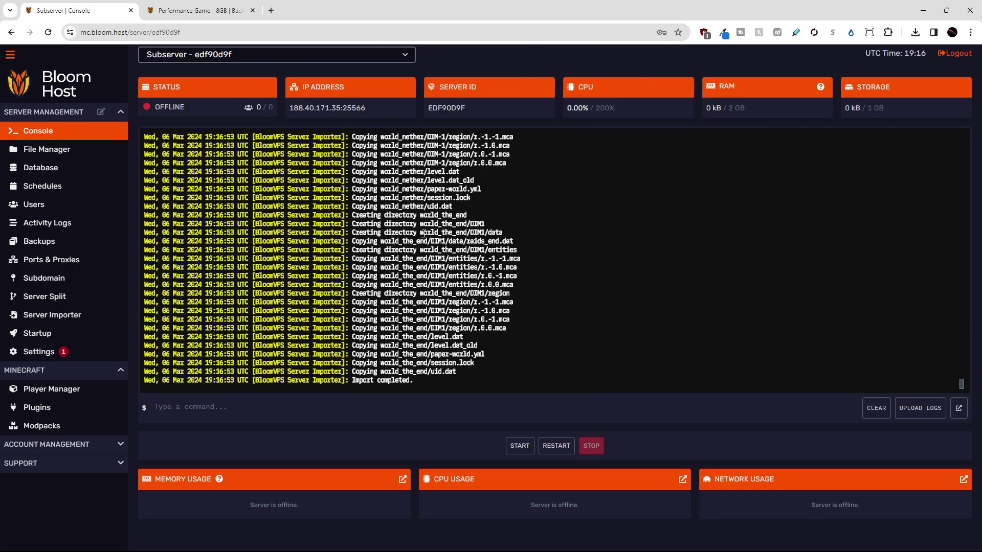
scroll(422, 234, "up", 10)
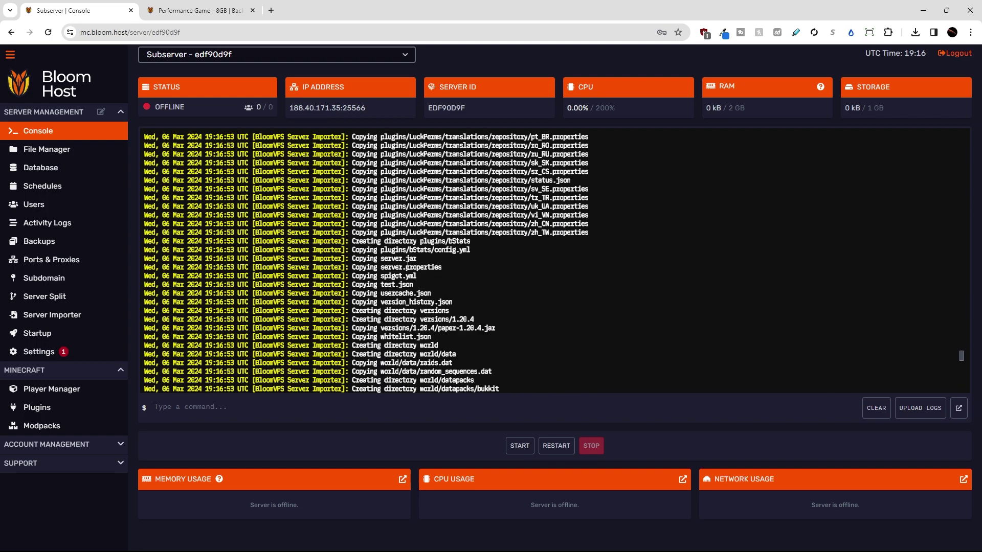
scroll(407, 266, "down", 10)
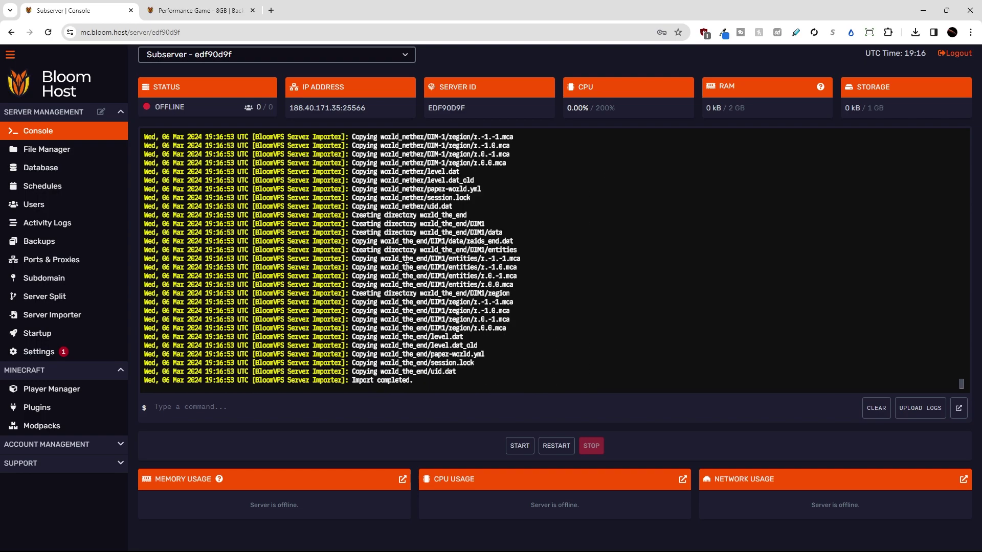
Step: Open File Manager and browse the imported plugins, world, world_nether, world_the_end and server.jar
left_click(45, 154)
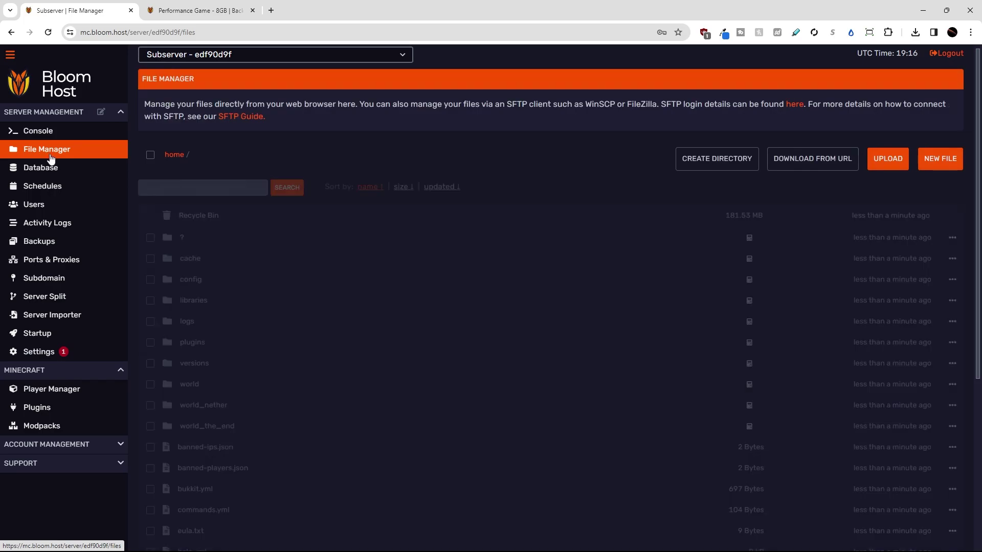
scroll(246, 358, "down", 5)
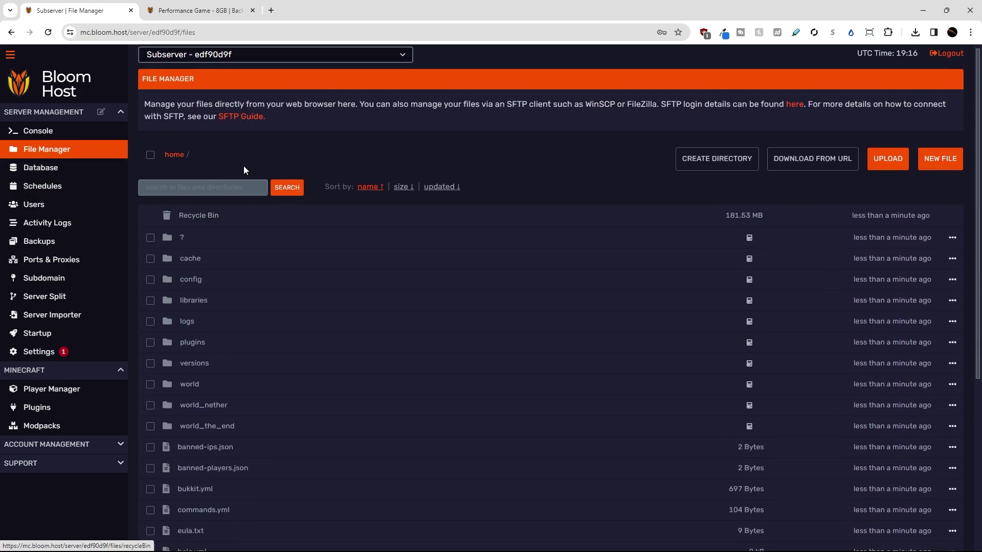
scroll(237, 373, "down", 5)
scroll(244, 366, "up", 5)
scroll(263, 215, "down", 5)
scroll(287, 328, "up", 4)
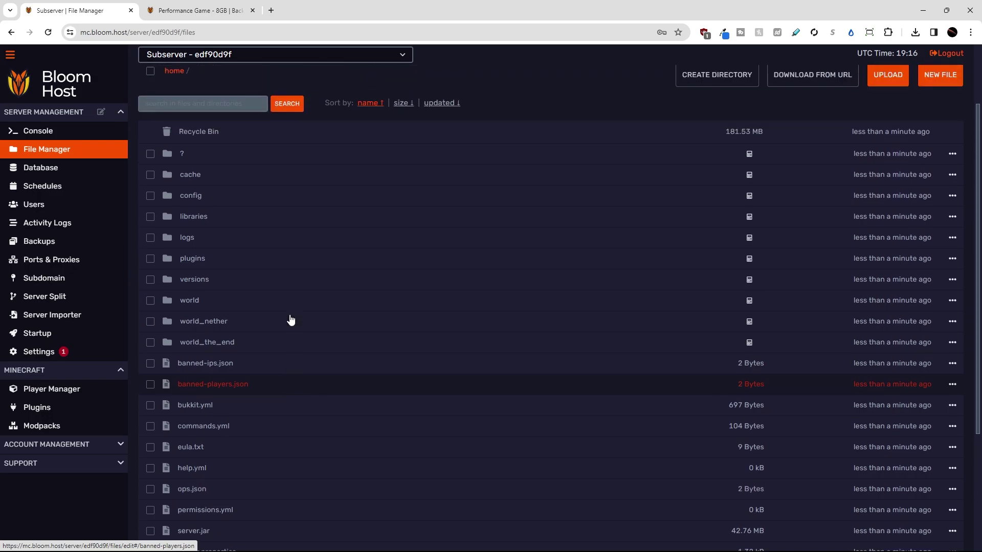
scroll(290, 321, "up", 2)
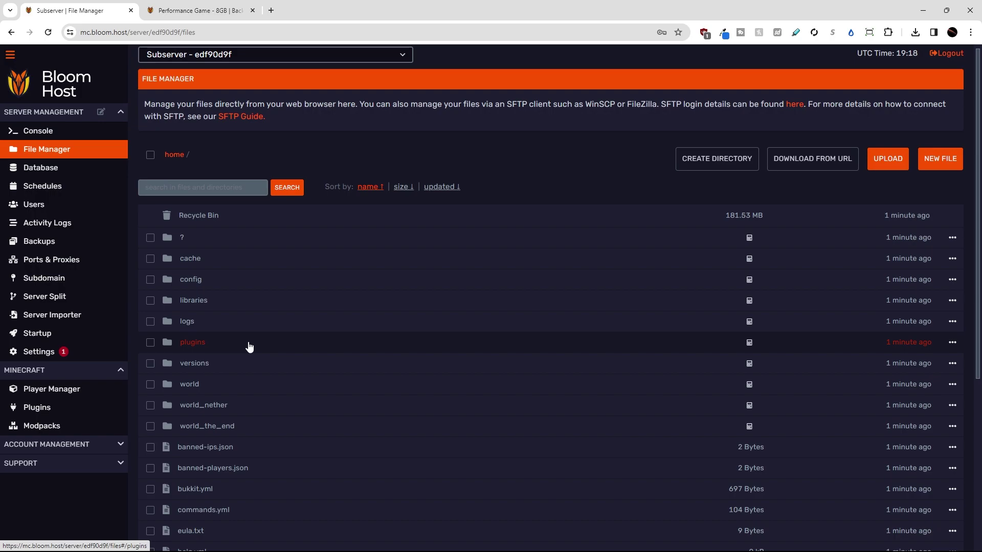
Step: Download the Performance Game server's existing backup archive from its Backups page and watch its progress
left_click(215, 11)
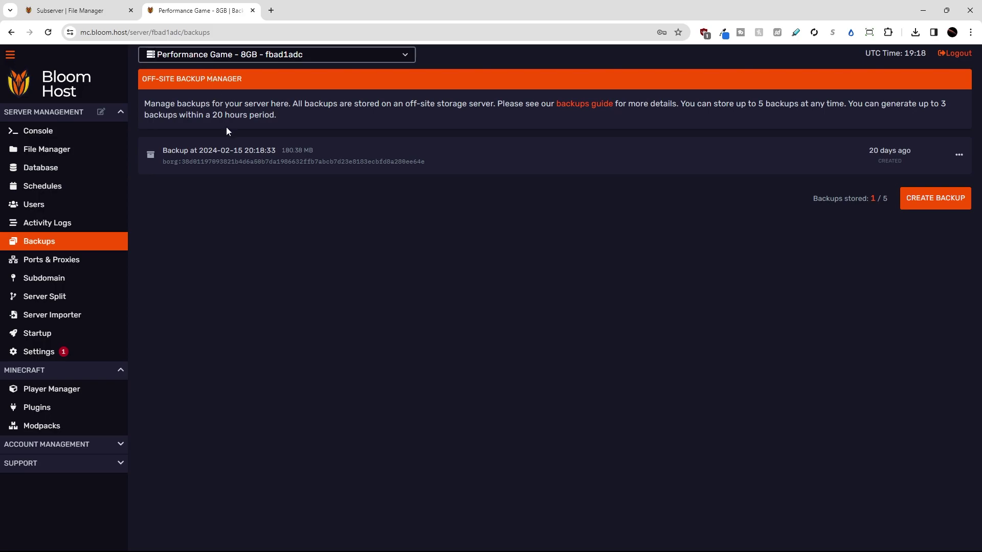
left_click(959, 155)
left_click(943, 179)
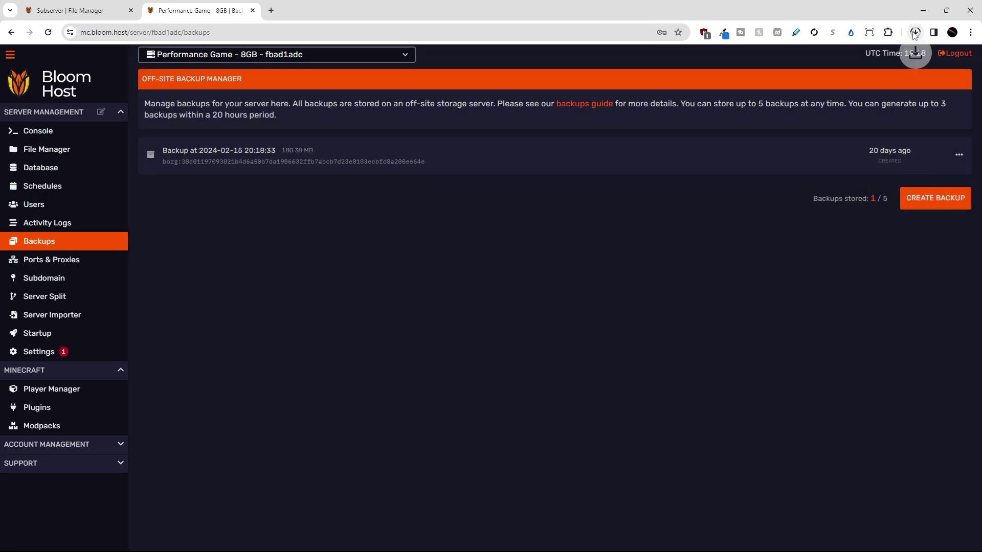
left_click(916, 33)
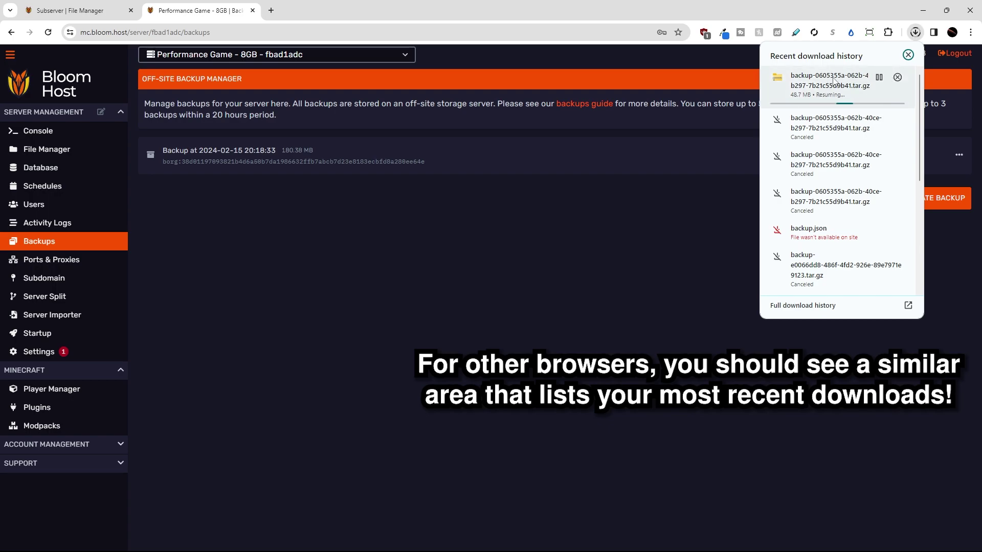
Step: Copy the backup's download link from Chrome's download history and return to the Performance Game tab
left_click(812, 305)
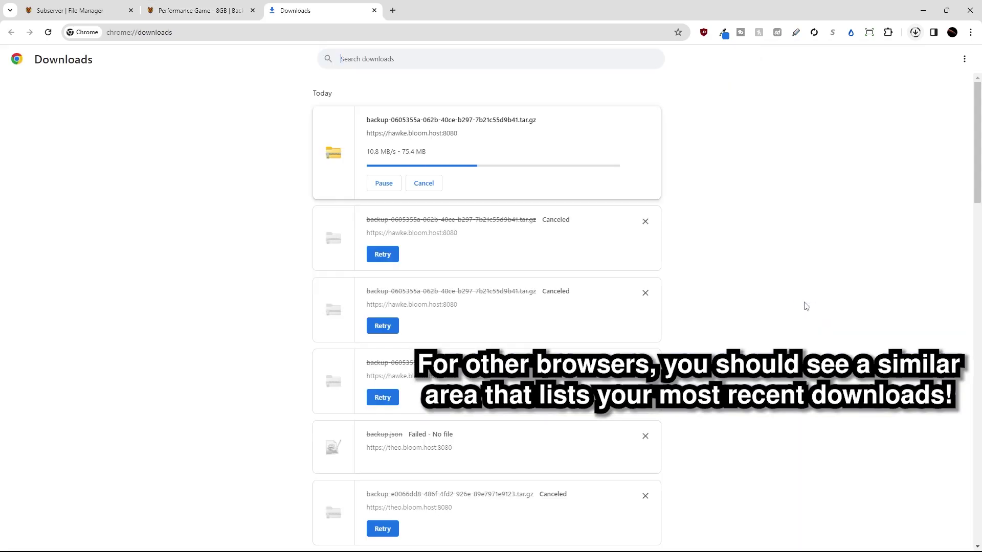
right_click(409, 135)
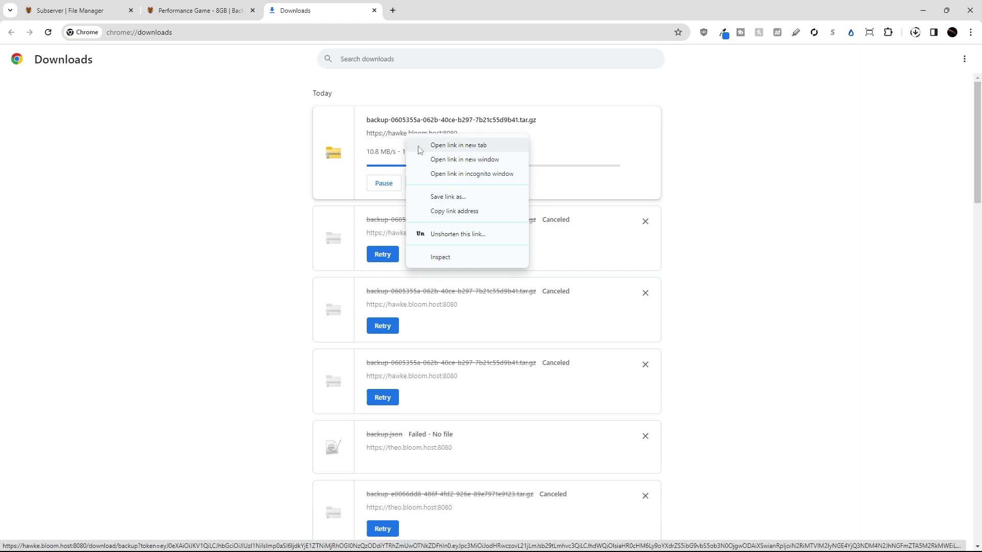
left_click(450, 211)
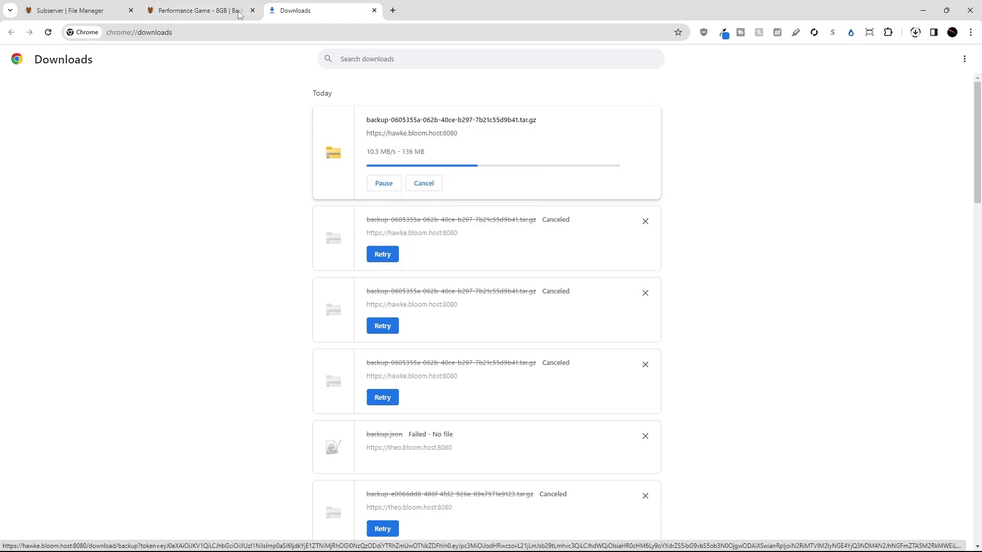
left_click(198, 5)
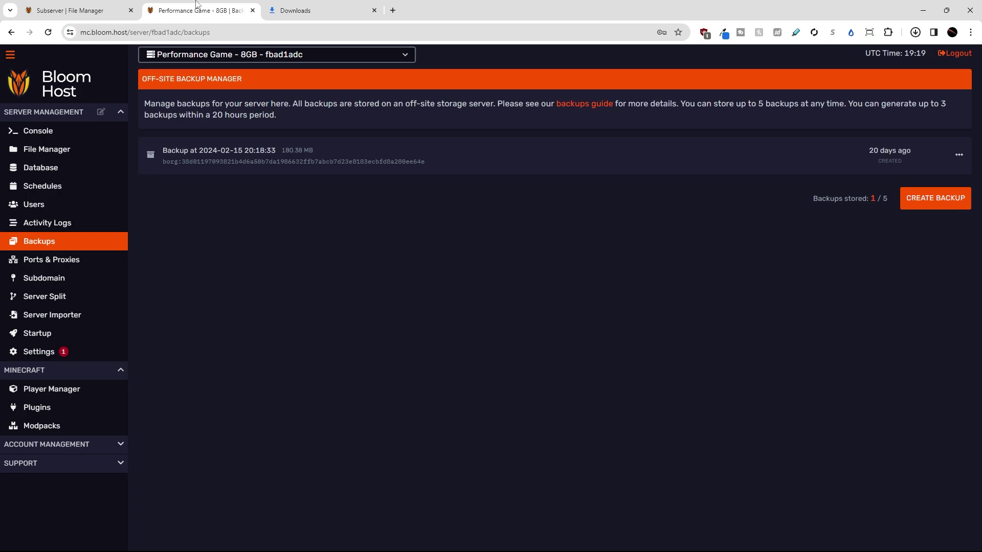
Step: In the Subserver File Manager, use Download From URL with the pasted backup link to fetch it into /home
left_click(61, 6)
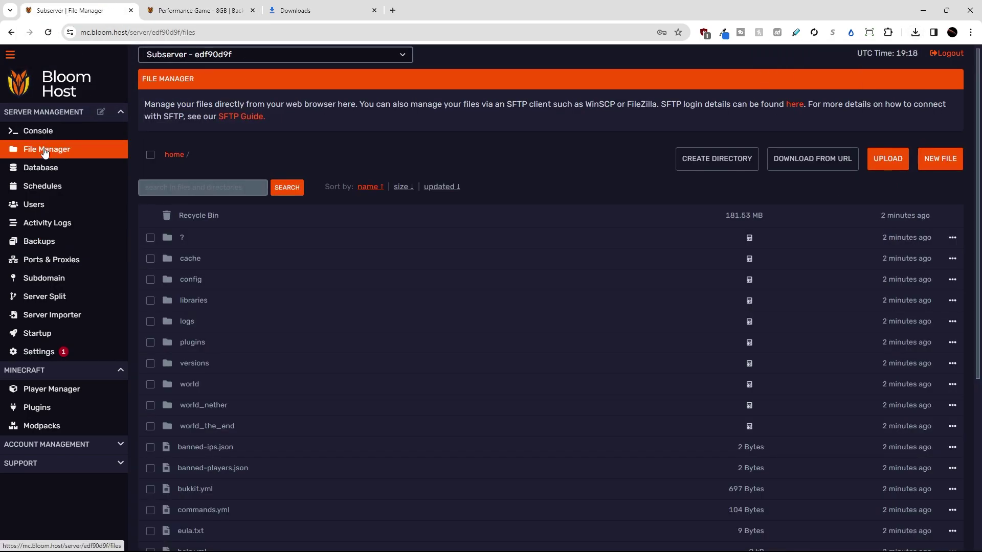
left_click(816, 159)
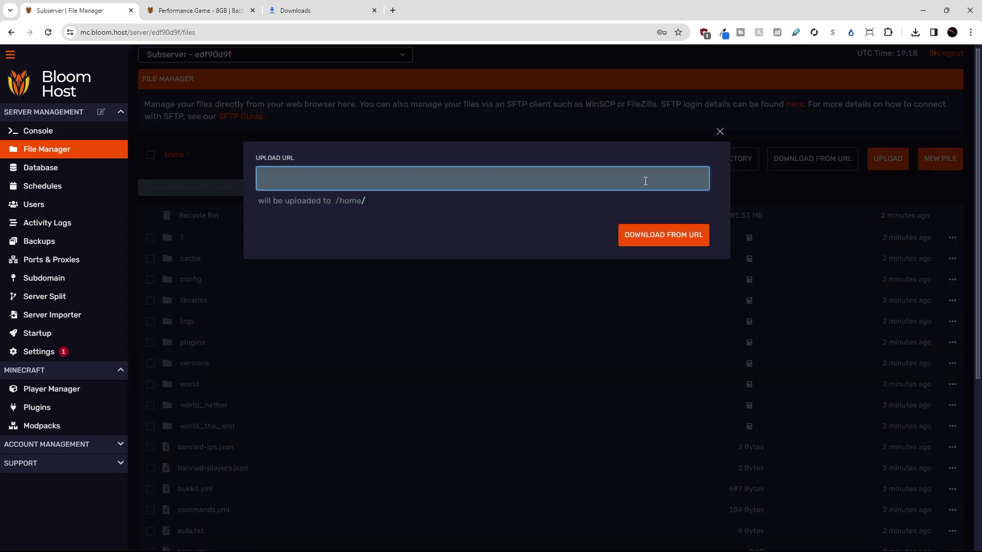
key("ctrl+v")
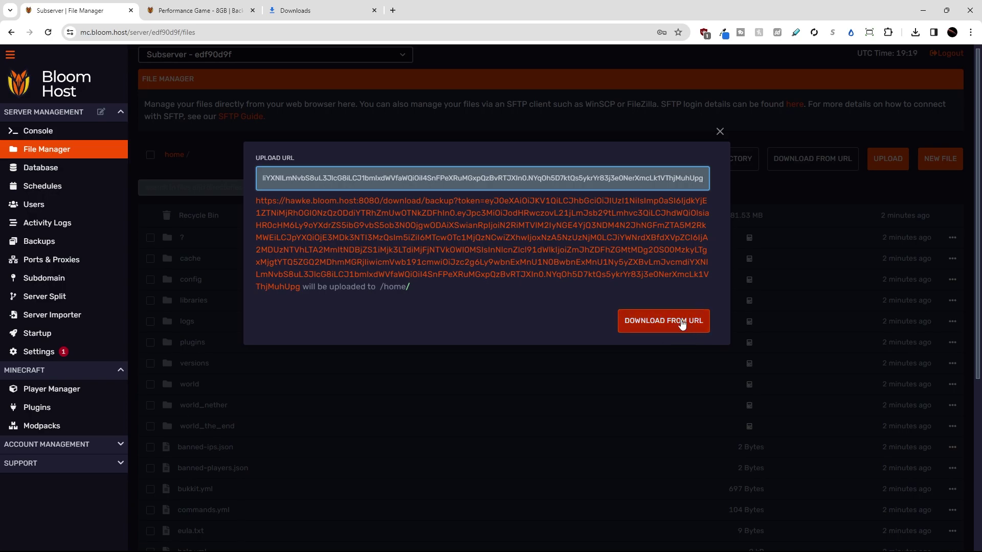
left_click(630, 325)
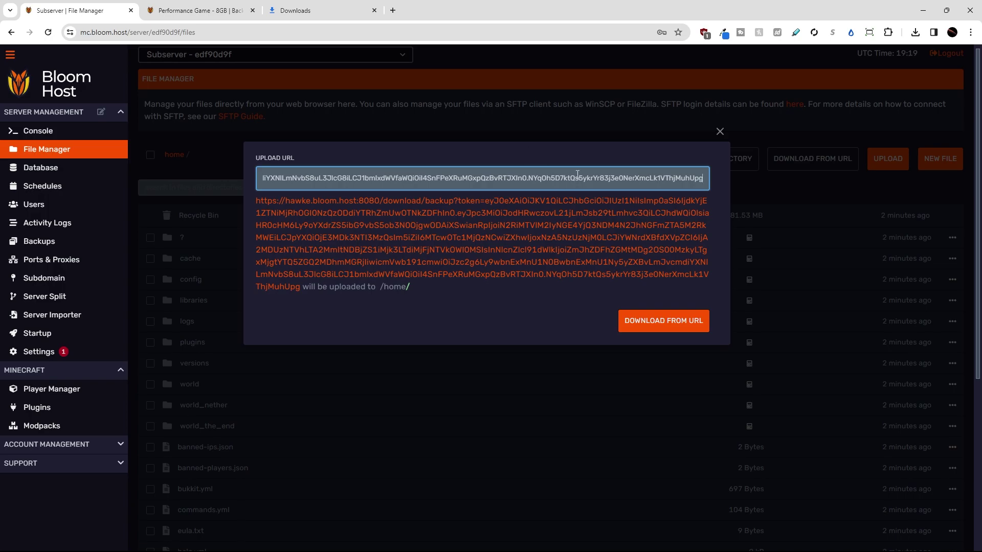
left_click(723, 123)
scroll(278, 276, "down", 5)
scroll(271, 358, "up", 5)
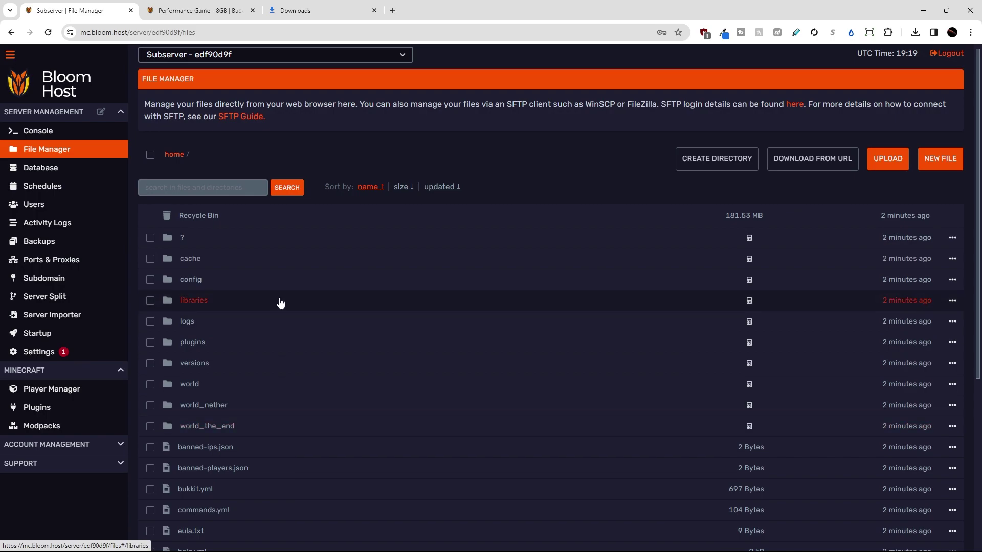